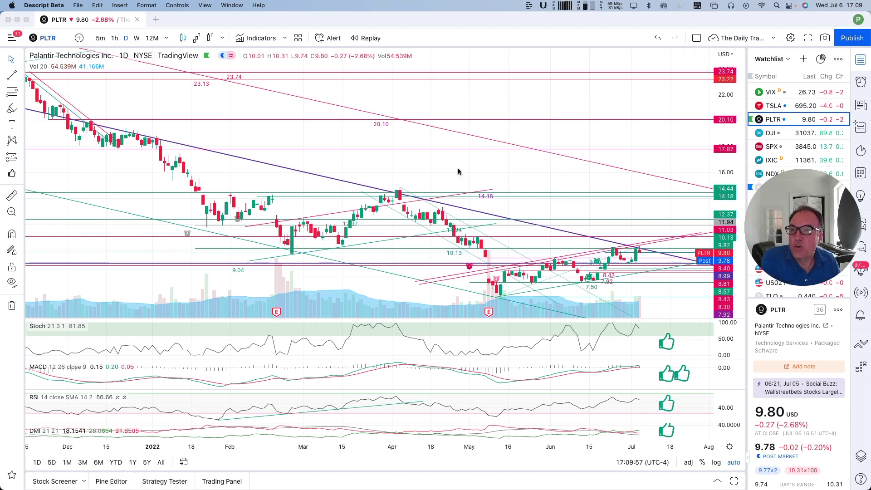
- Highlight the purple descending trendline around the latest daily candle, and mark that candle's upper wick and body
scroll(646, 201, "up", 5)
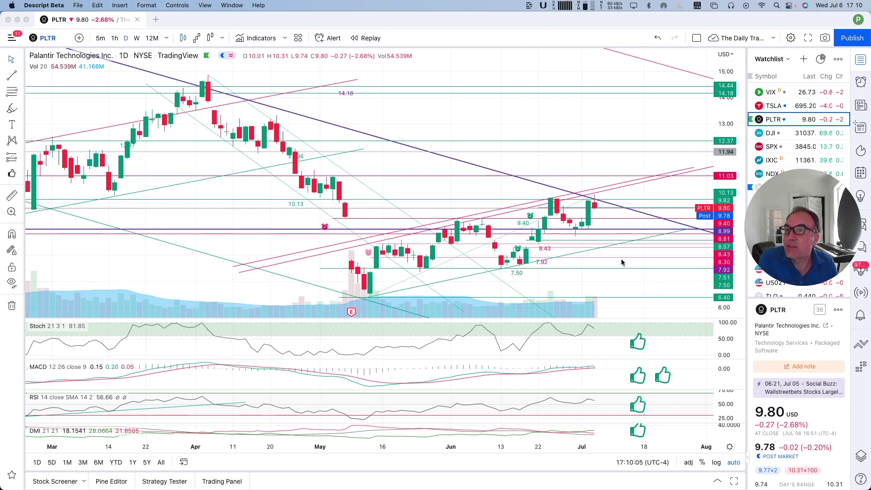
scroll(622, 262, "up", 5)
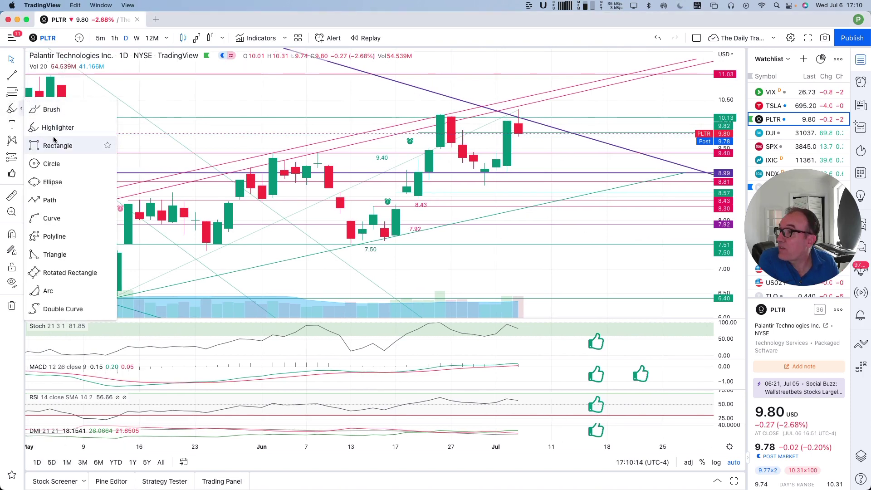
left_click(55, 128)
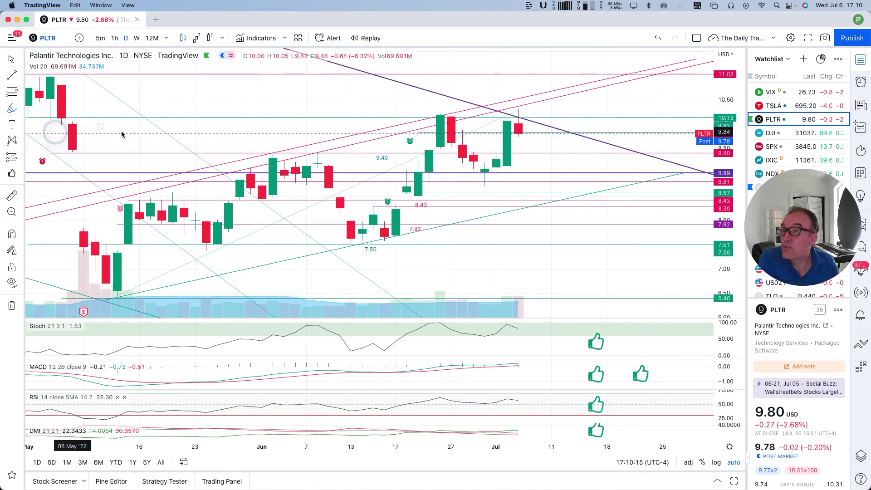
mouse_move(483, 103)
left_mouse_down()
mouse_move(565, 129)
mouse_move(518, 119)
mouse_move(517, 110)
mouse_move(519, 129)
left_mouse_up()
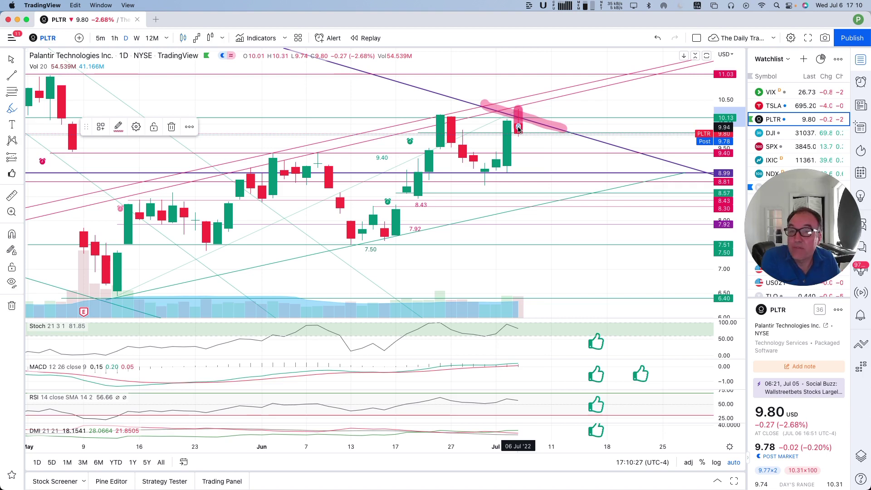
mouse_move(518, 124)
left_mouse_down()
mouse_move(518, 111)
mouse_move(519, 132)
left_mouse_up()
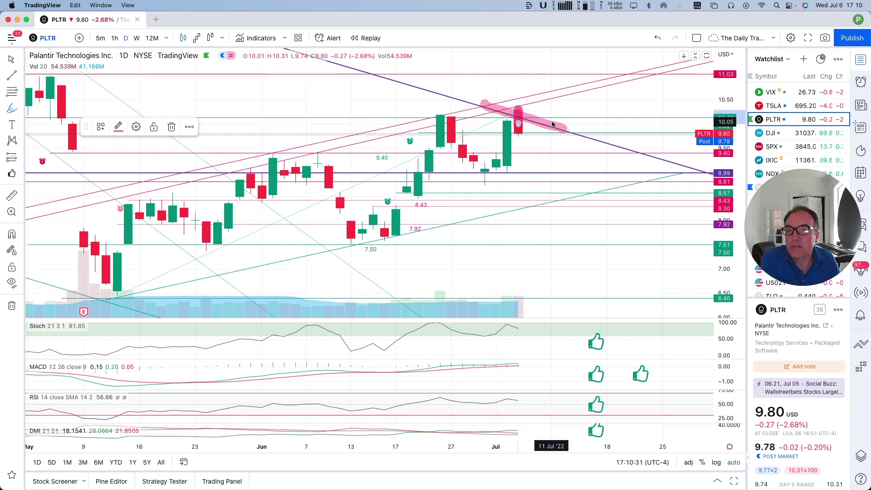
scroll(554, 122, "down", 3)
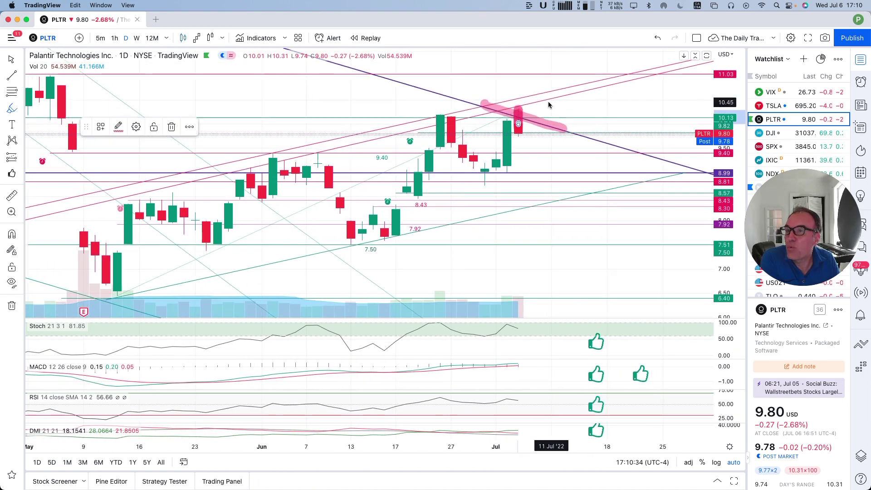
mouse_move(545, 178)
left_mouse_down()
mouse_move(567, 202)
mouse_move(550, 193)
mouse_move(562, 199)
mouse_move(544, 168)
mouse_move(545, 184)
mouse_move(546, 165)
mouse_move(545, 182)
mouse_move(552, 166)
mouse_move(562, 198)
left_mouse_up()
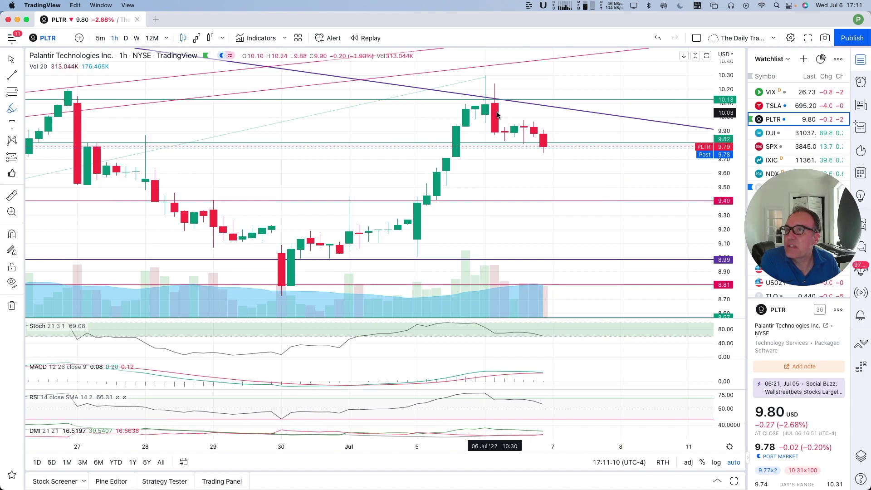
- On the hourly chart, highlight the upper wick of the 6 July 09:30 candle up to about 10.30
left_click(495, 113)
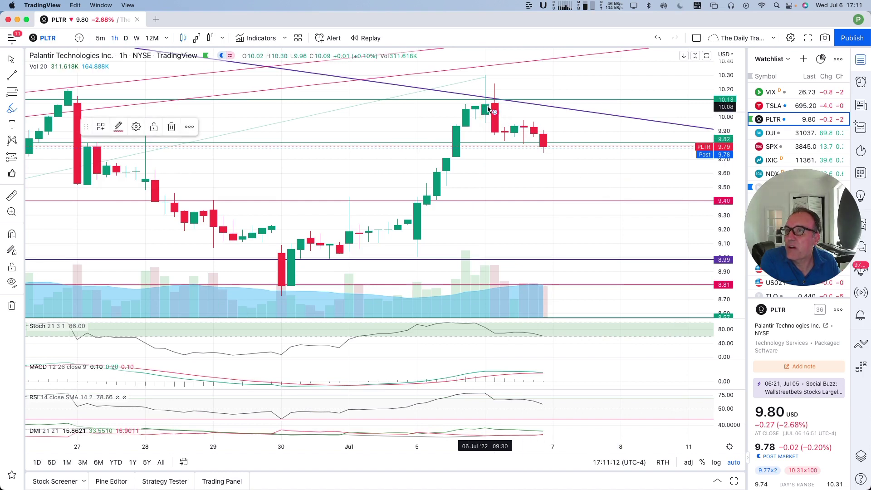
left_click(19, 108)
left_click(485, 113)
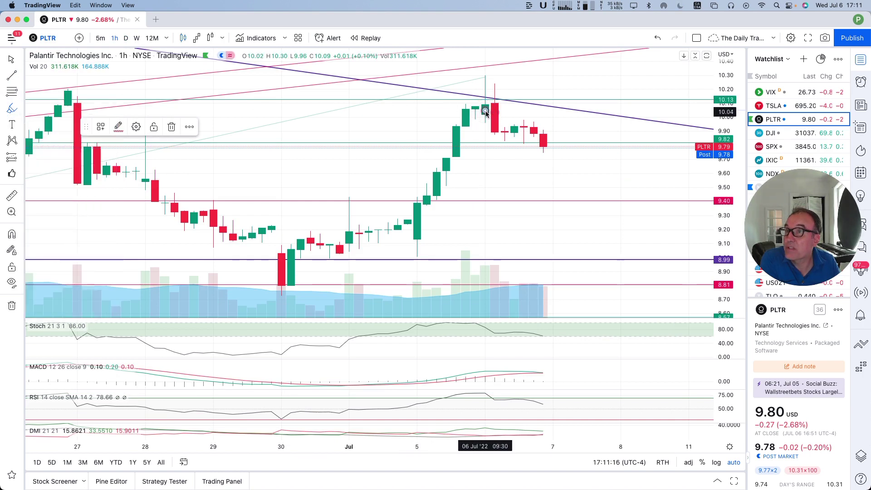
mouse_move(485, 113)
left_mouse_down()
mouse_move(491, 97)
mouse_move(479, 76)
mouse_move(492, 78)
mouse_move(483, 97)
left_mouse_up()
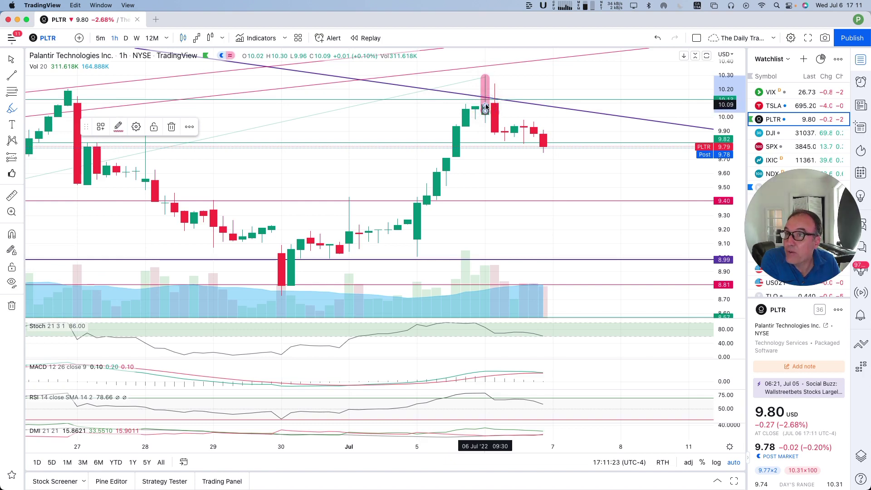
- Highlight the 10:30 candle's upper wick and body, and trace the following hourly candles down to the day's last candle
scroll(485, 116, "up", 5)
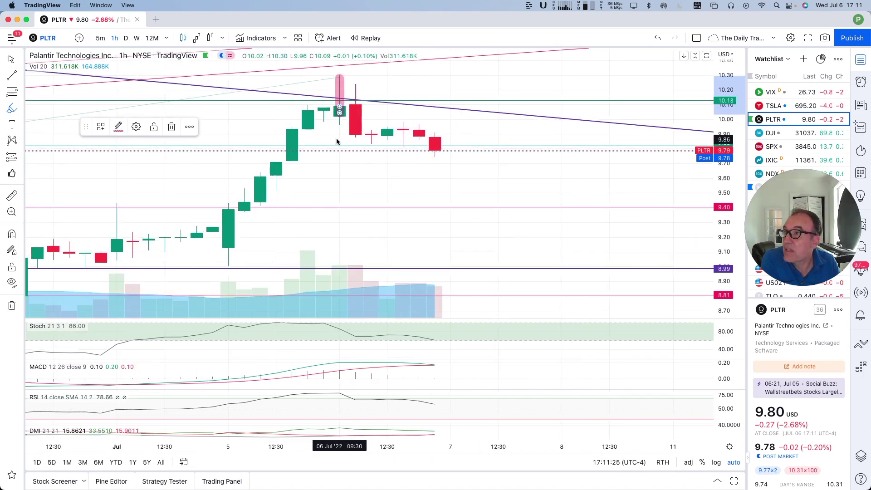
scroll(336, 126, "up", 2)
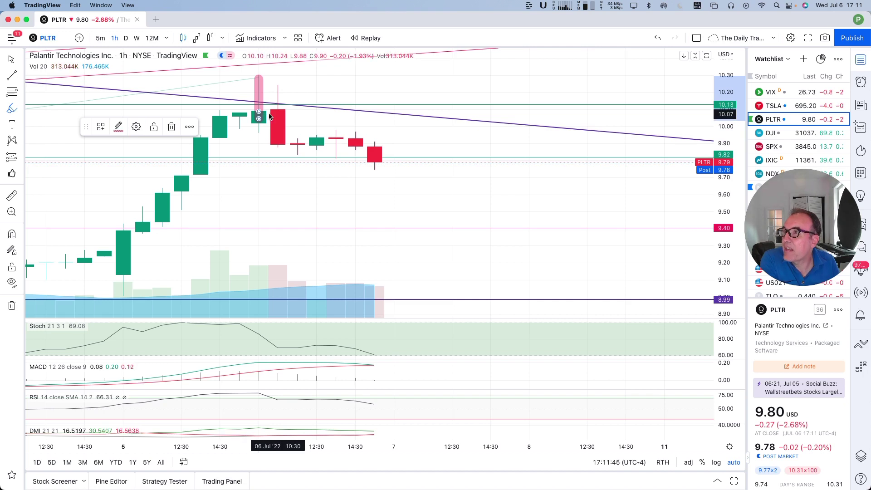
mouse_move(277, 111)
left_mouse_down()
mouse_move(268, 111)
mouse_move(280, 112)
left_mouse_up()
left_click(259, 115)
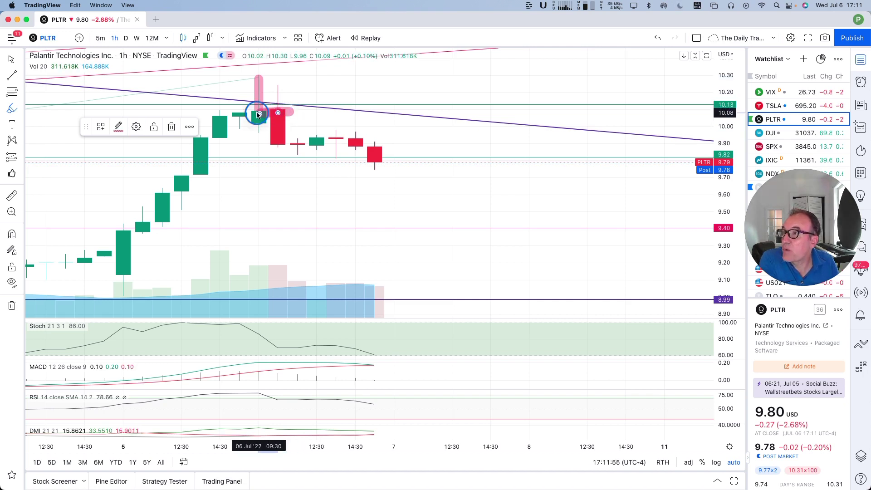
mouse_move(257, 115)
left_mouse_down()
mouse_move(277, 113)
mouse_move(278, 86)
mouse_move(278, 146)
left_mouse_up()
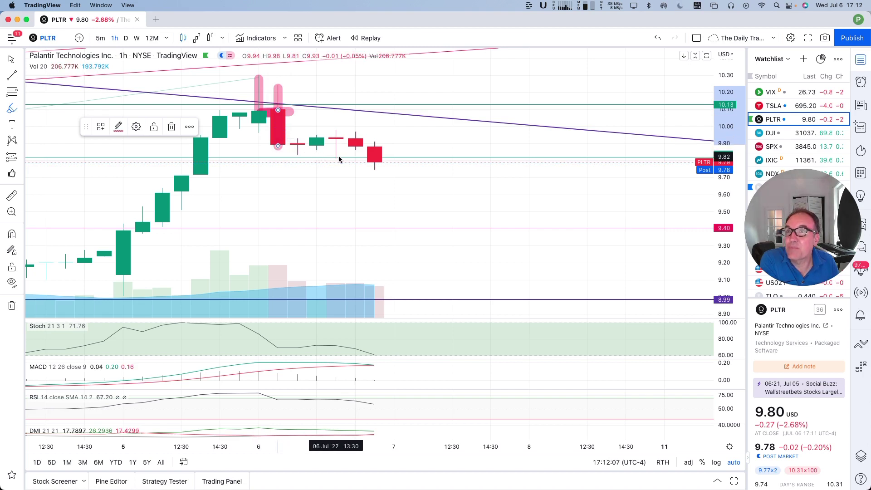
mouse_move(278, 146)
left_mouse_down()
mouse_move(361, 146)
mouse_move(377, 161)
left_mouse_up()
- Highlight the end of the Stoch line and sketch a projected price path dipping to about 9.40 and rebounding to about 9.85
left_click_drag(357, 352, 405, 354)
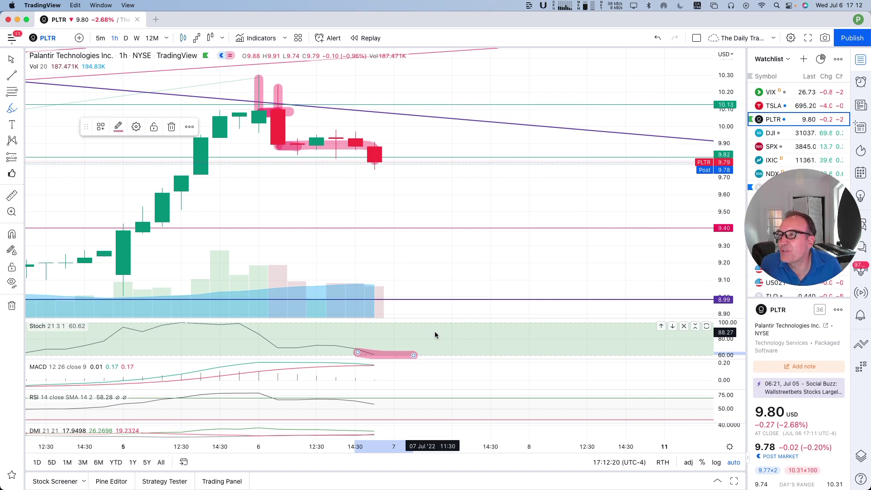
left_click(379, 159)
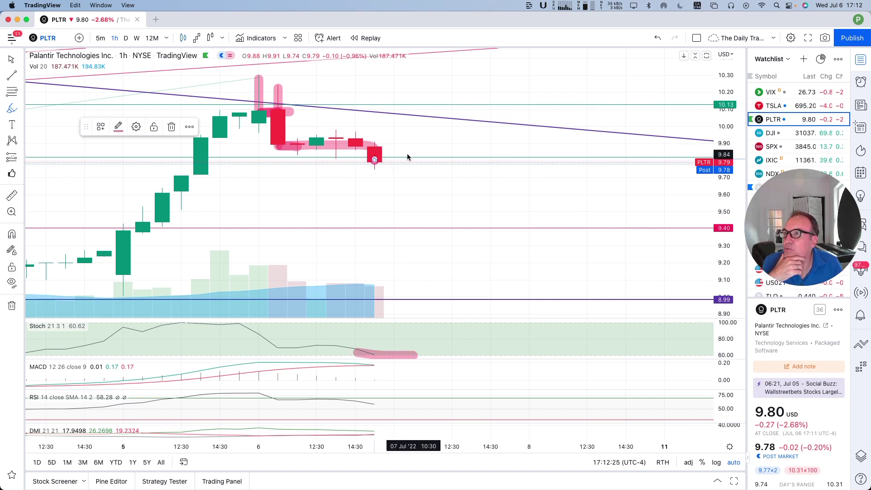
mouse_move(377, 157)
left_mouse_down()
mouse_move(428, 222)
mouse_move(472, 223)
left_mouse_up()
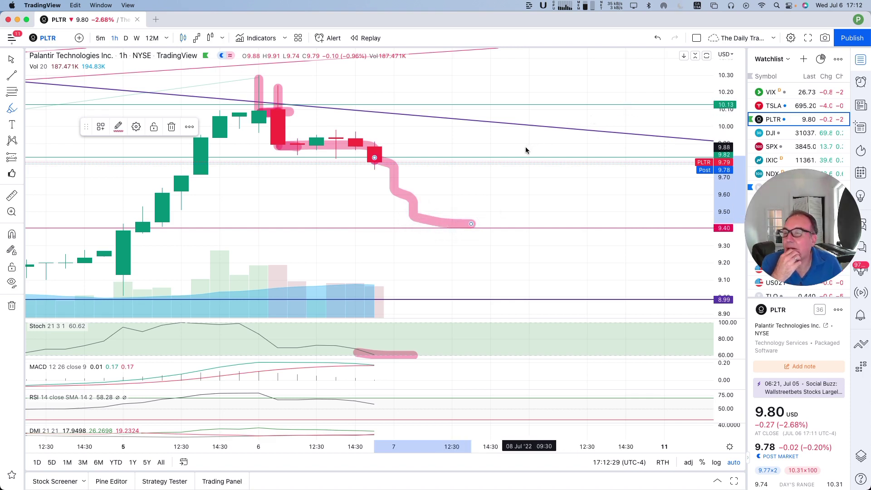
left_click_drag(470, 224, 567, 153)
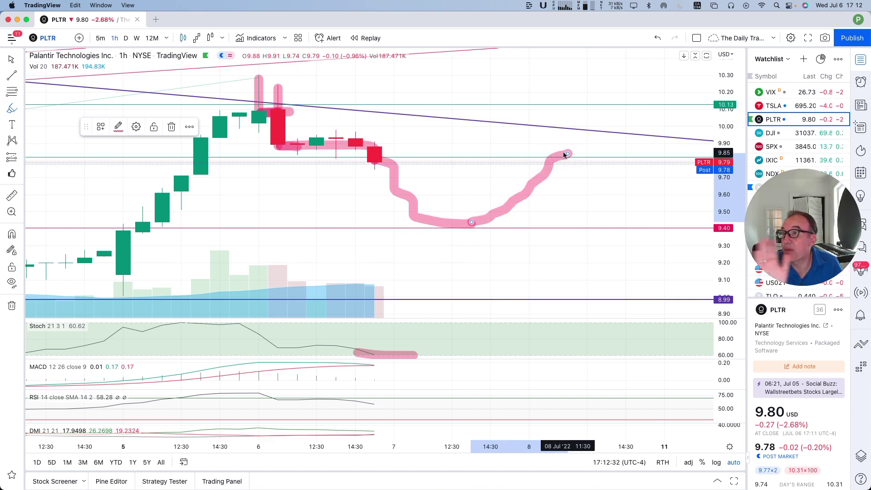
- Switch the PLTR chart to the daily interval and delete the highlighter marks
left_click(125, 38)
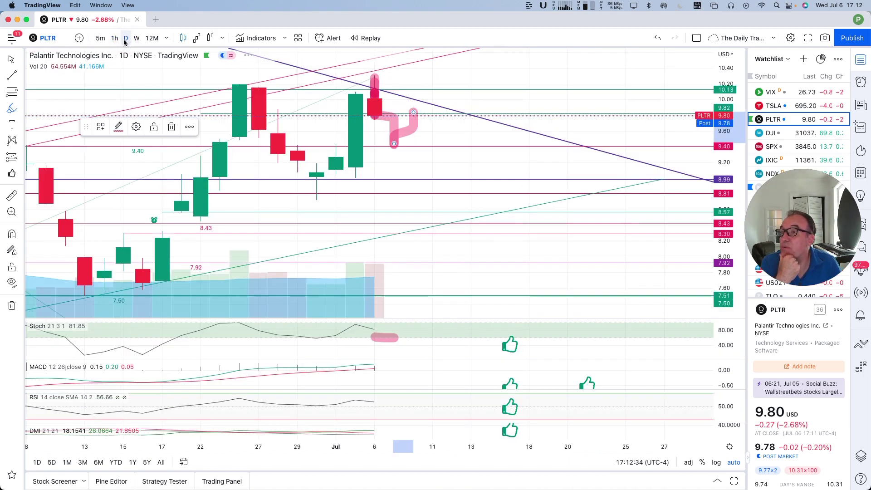
scroll(471, 133, "down", 3)
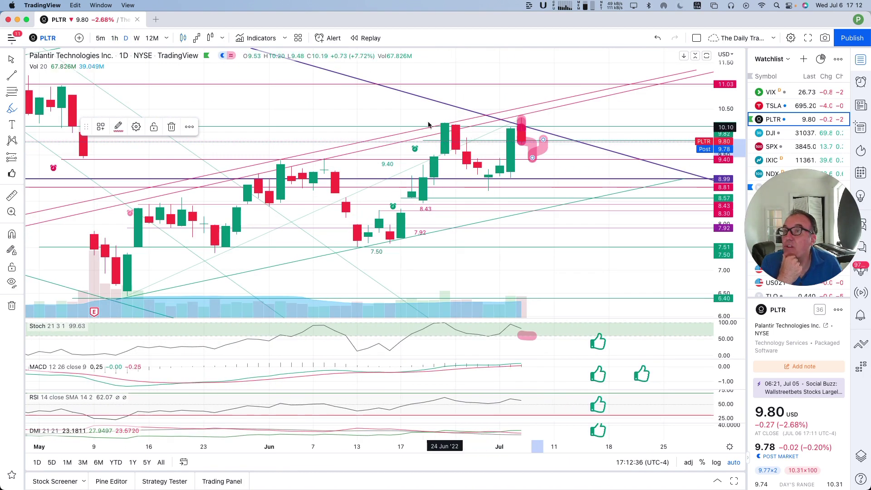
key("Delete")
scroll(563, 249, "down", 3)
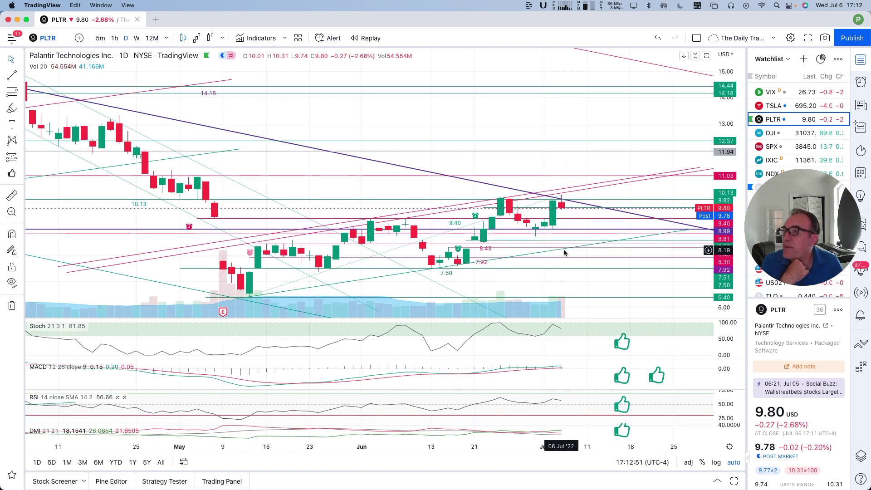
scroll(563, 249, "up", 3)
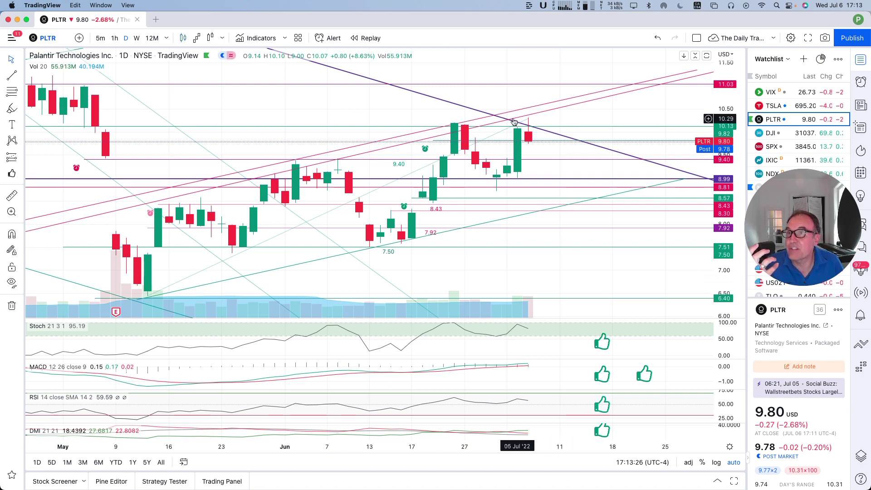
left_click_drag(518, 100, 570, 131)
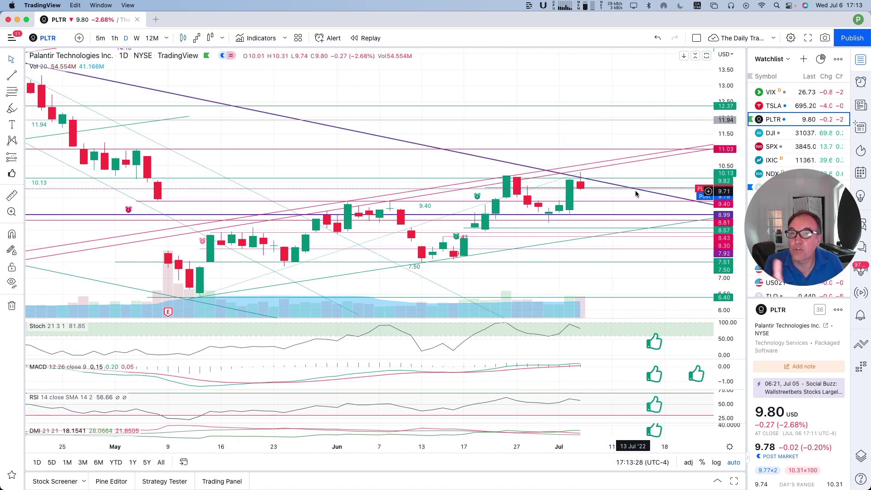